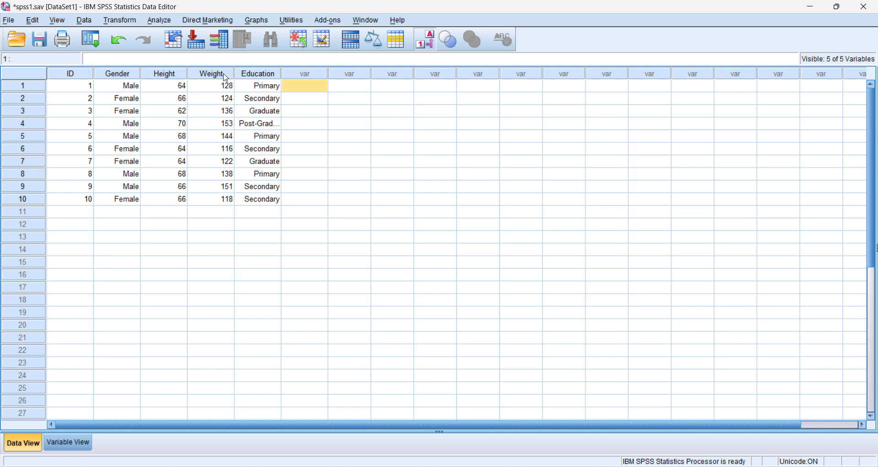
# Step: Select the Weight column in the data sheet
pyautogui.click(212, 74)
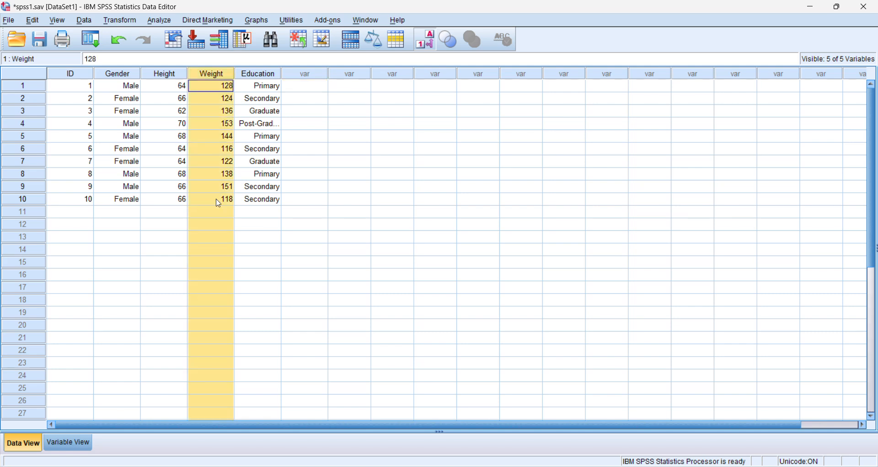
pyautogui.click(263, 225)
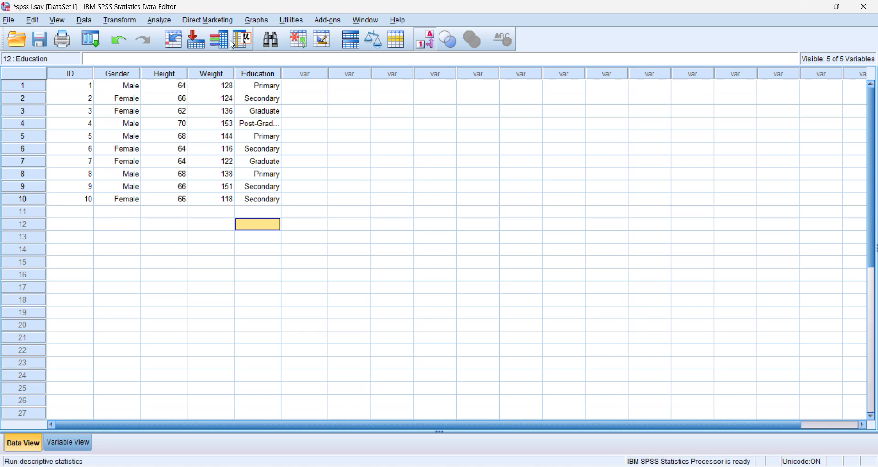
pyautogui.click(205, 75)
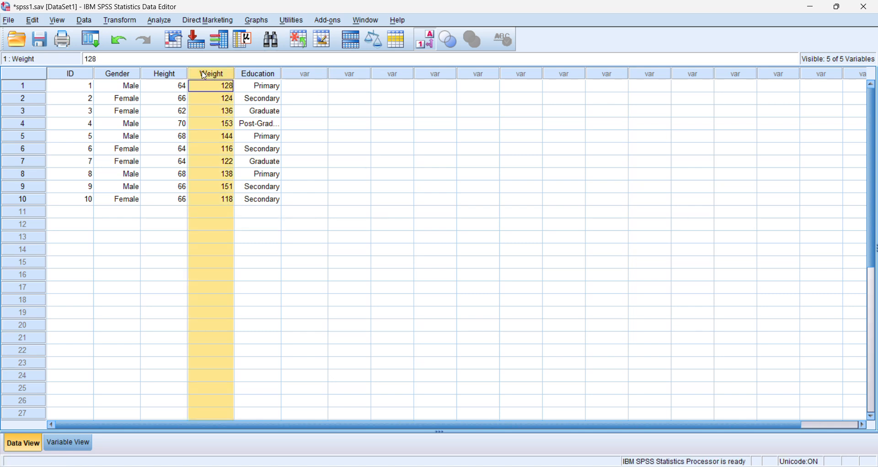
pyautogui.click(175, 75)
pyautogui.click(210, 76)
# Step: Open the Descriptives analysis and set Weight in Pounds as its only variable by removing it and adding it back
pyautogui.click(158, 18)
pyautogui.moveTo(180, 48)
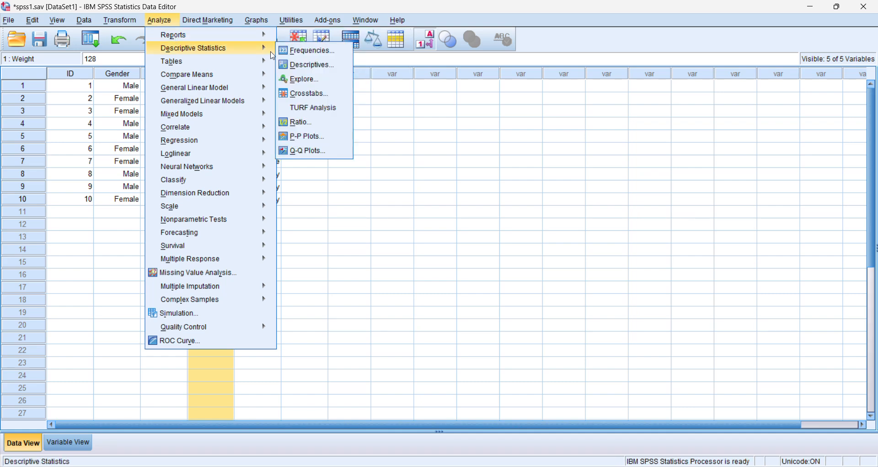
pyautogui.click(300, 65)
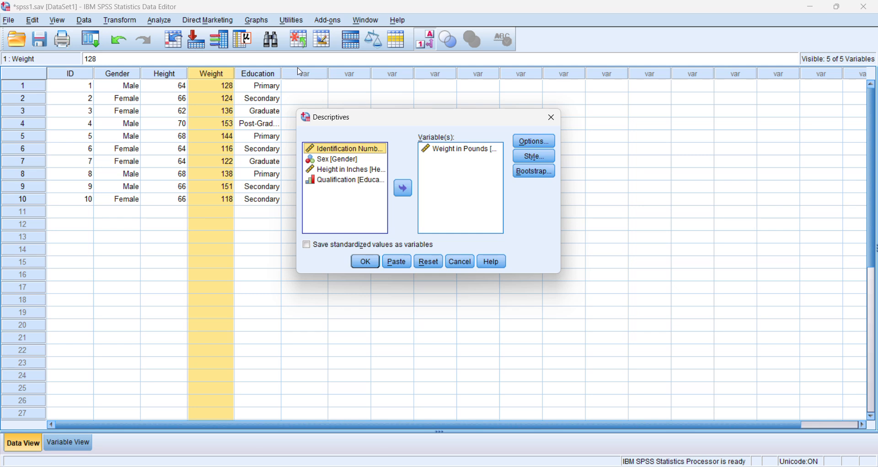
pyautogui.click(463, 149)
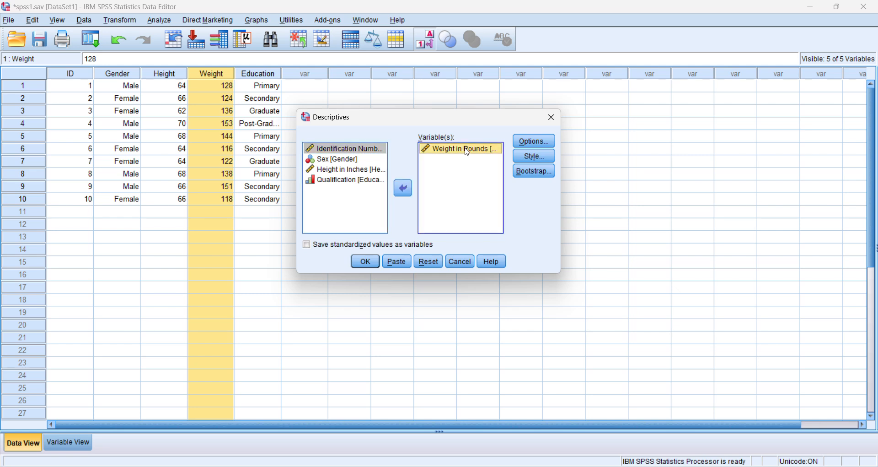
pyautogui.click(403, 190)
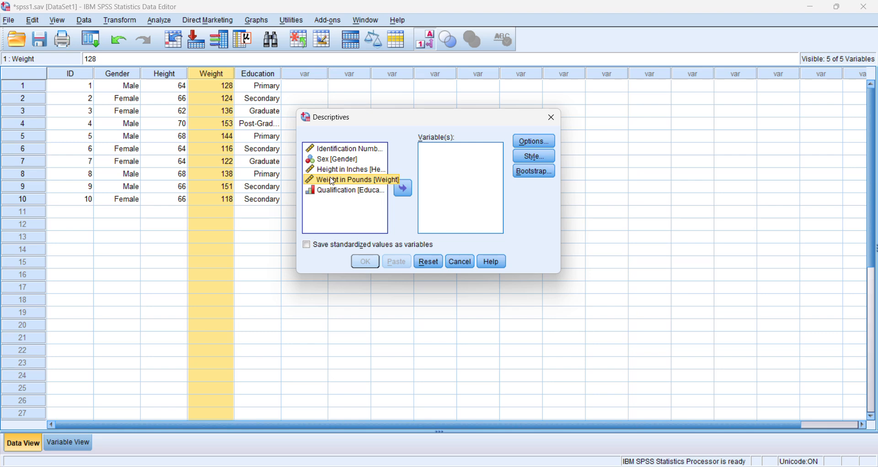
pyautogui.moveTo(333, 181); pyautogui.dragTo(426, 175)
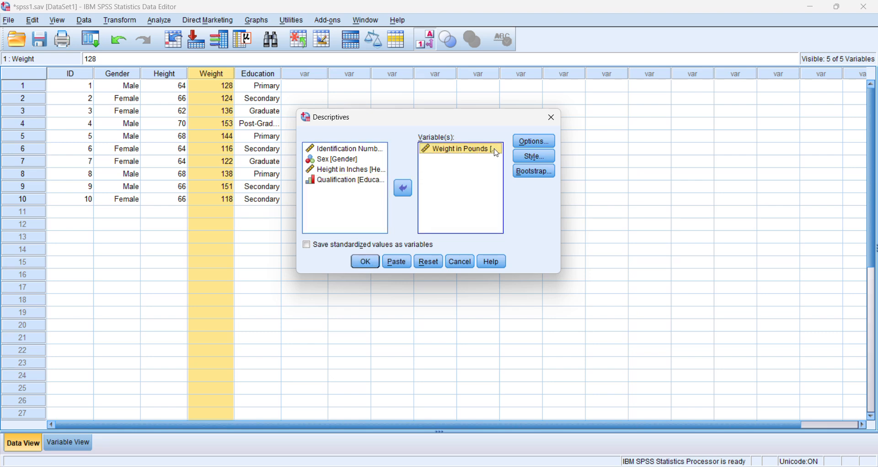
# Step: Clear variance, range, maximum, minimum and standard deviation in the Descriptives options, keeping only the mean
pyautogui.click(535, 141)
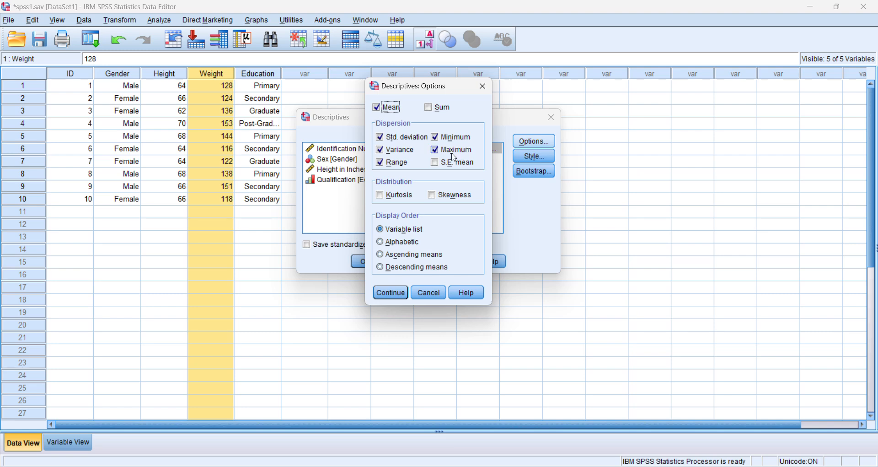
pyautogui.click(381, 110)
pyautogui.click(381, 114)
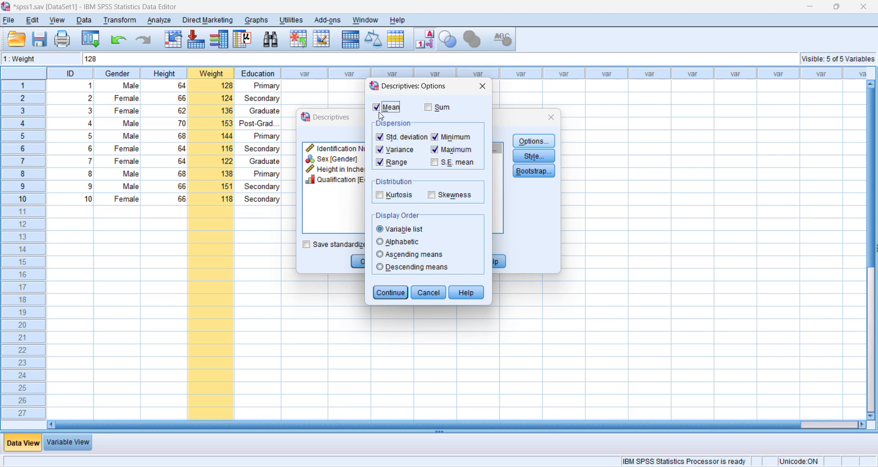
pyautogui.click(382, 152)
pyautogui.click(381, 162)
pyautogui.click(439, 151)
pyautogui.click(439, 150)
pyautogui.click(435, 137)
pyautogui.click(383, 138)
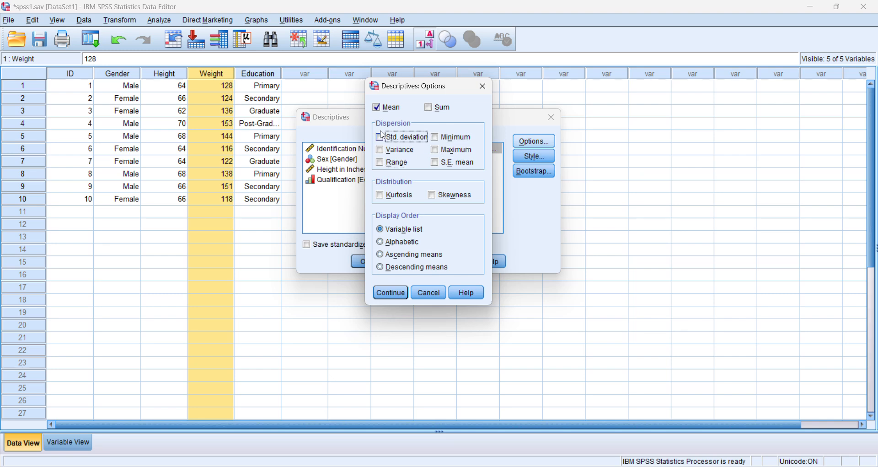
# Step: Include mean, standard deviation, variance, range, minimum and maximum in the options and run the Descriptives analysis
pyautogui.click(383, 109)
pyautogui.click(382, 109)
pyautogui.click(383, 138)
pyautogui.click(383, 151)
pyautogui.click(386, 163)
pyautogui.click(441, 138)
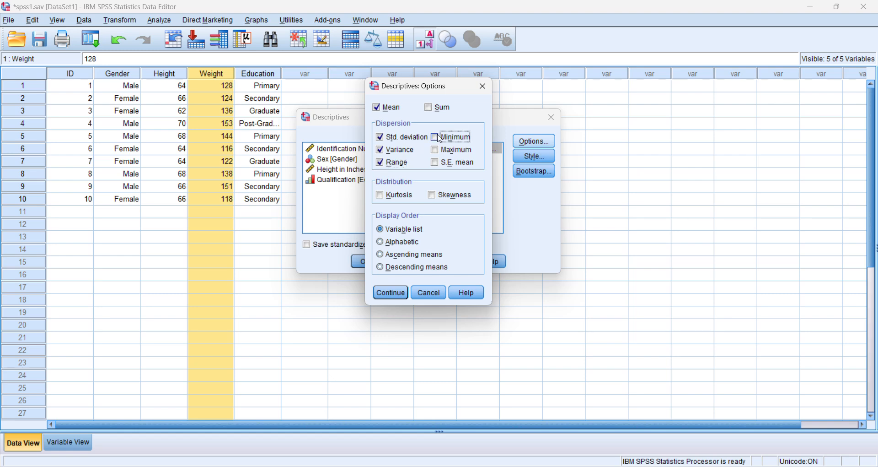
pyautogui.click(437, 153)
pyautogui.click(391, 297)
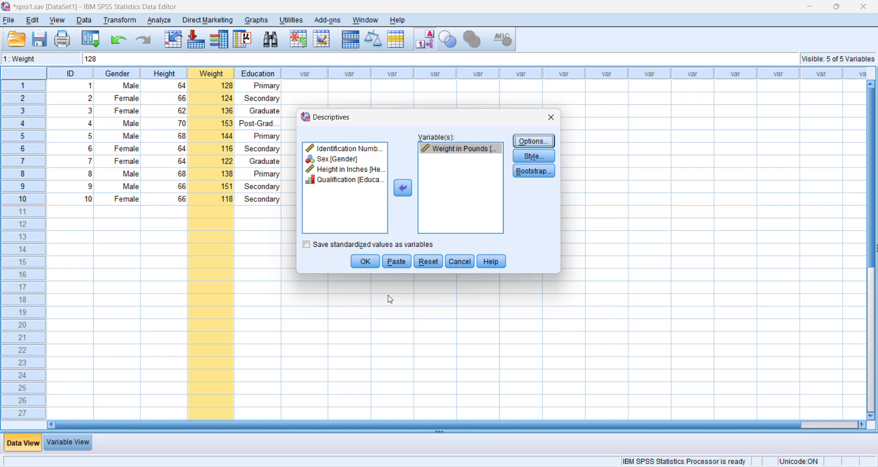
pyautogui.click(364, 262)
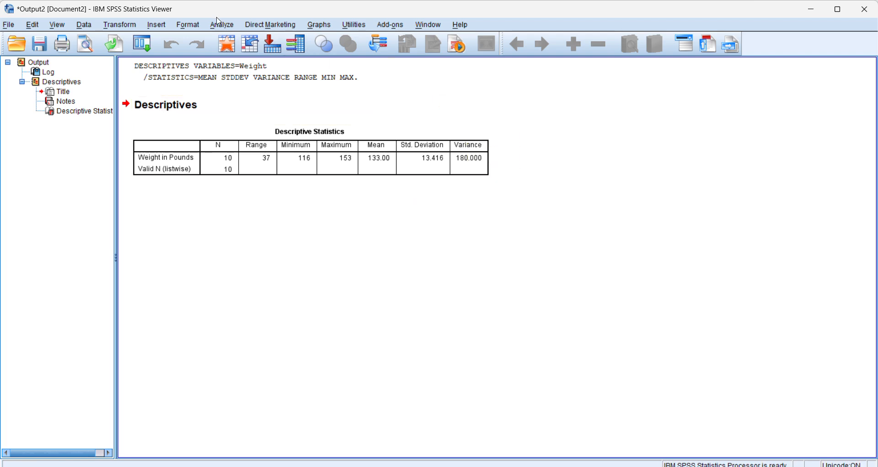
# Step: Run a Frequencies analysis on Weight in Pounds that charts a histogram with the normal curve shown
pyautogui.click(220, 26)
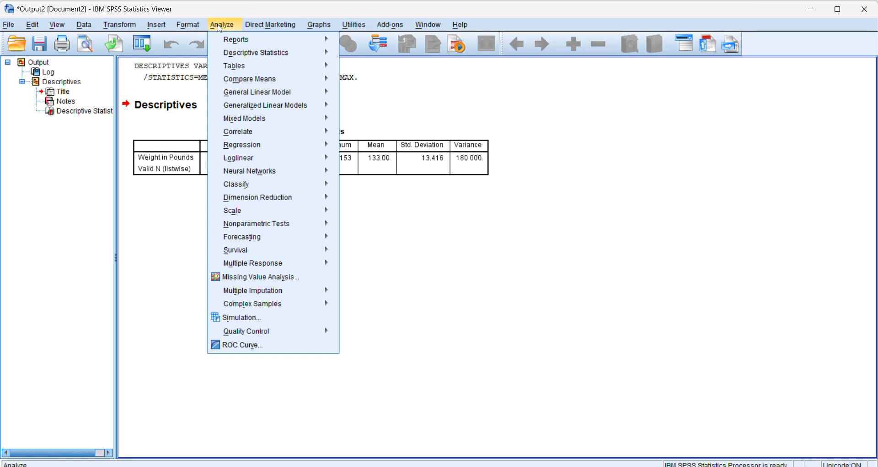
pyautogui.moveTo(236, 59)
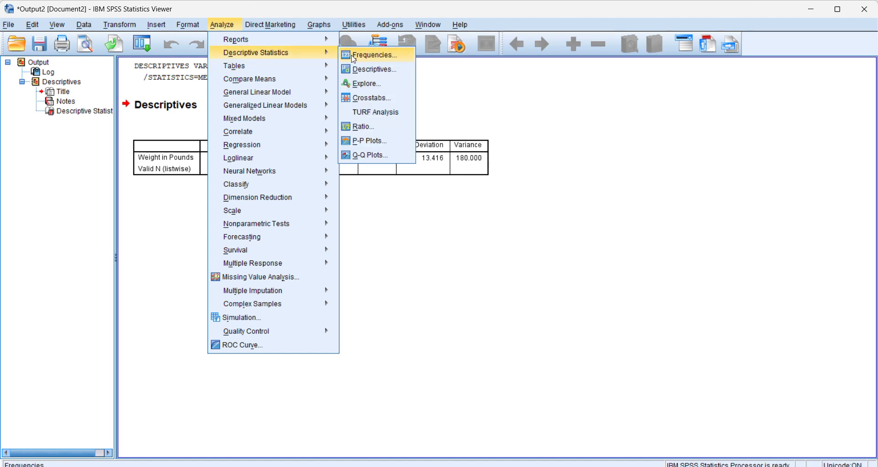
pyautogui.click(355, 56)
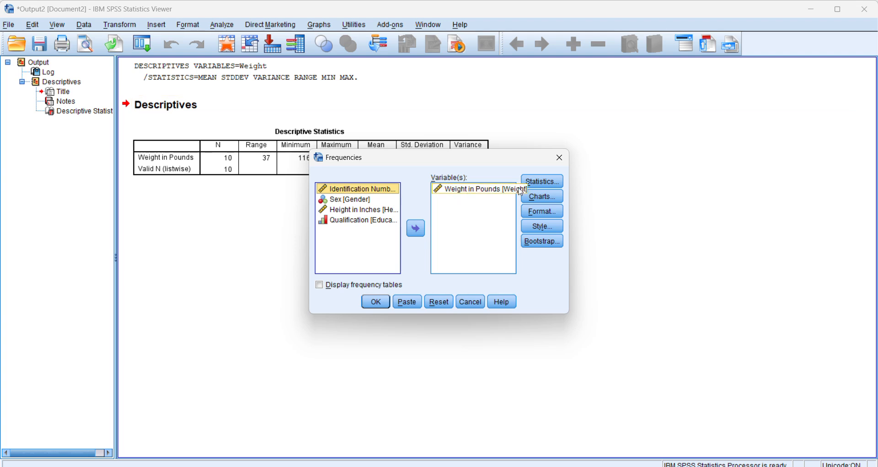
pyautogui.click(534, 200)
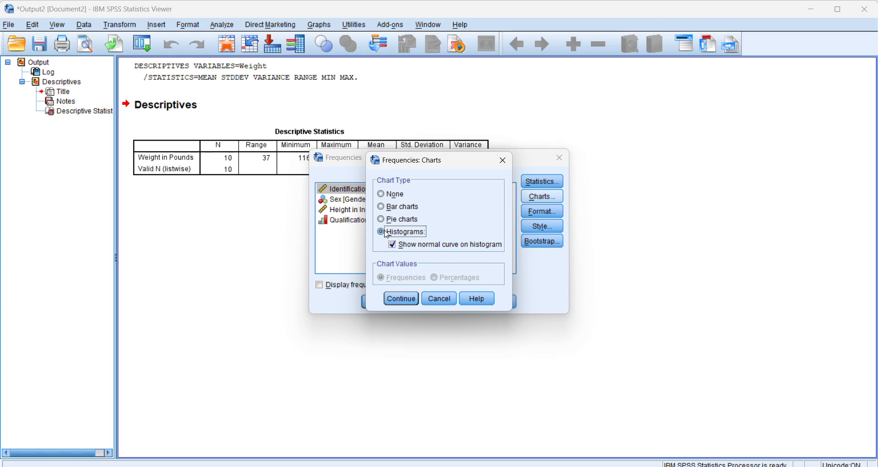
pyautogui.click(382, 219)
pyautogui.click(382, 233)
pyautogui.click(398, 248)
pyautogui.click(399, 250)
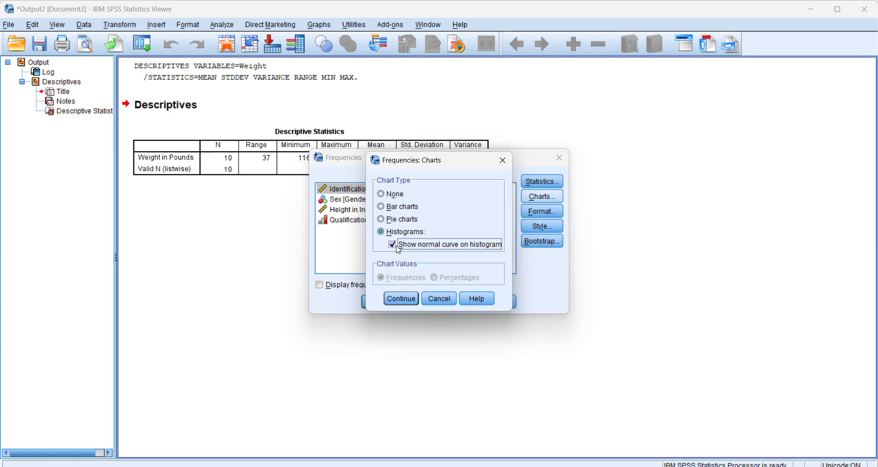
pyautogui.click(401, 300)
pyautogui.click(376, 301)
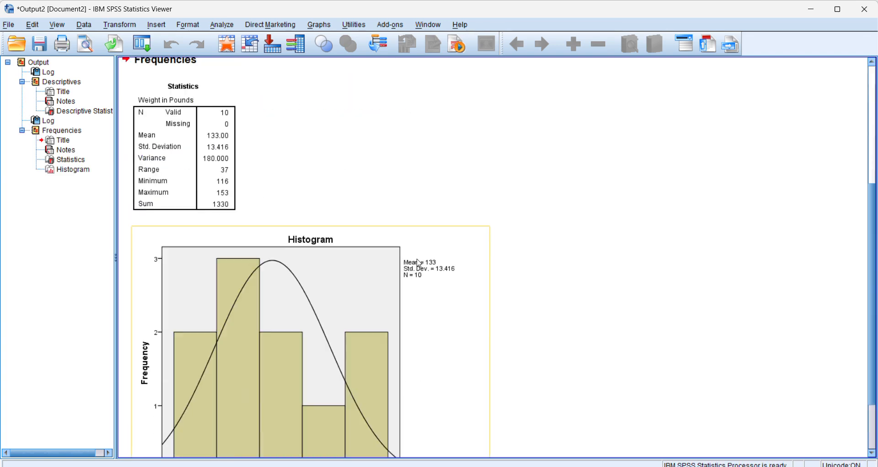
# Step: Examine the Weight in Pounds frequency statistics and the histogram with its normal curve
pyautogui.scroll(-2, 419, 263)
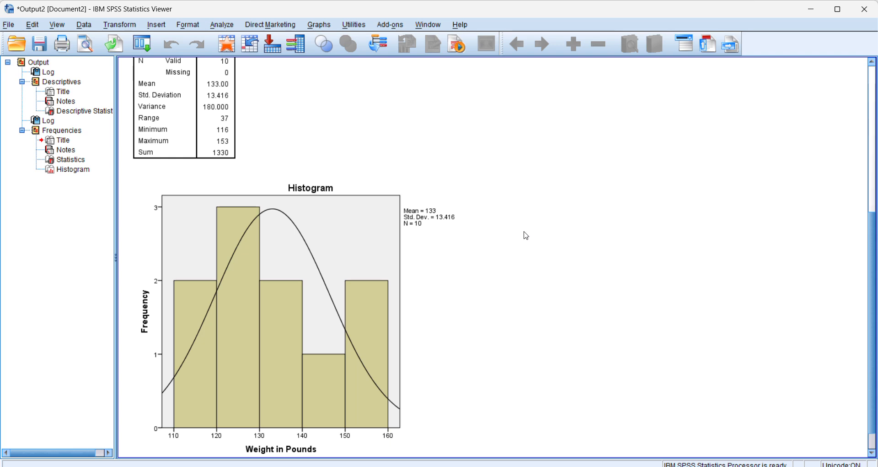
pyautogui.scroll(2, 526, 236)
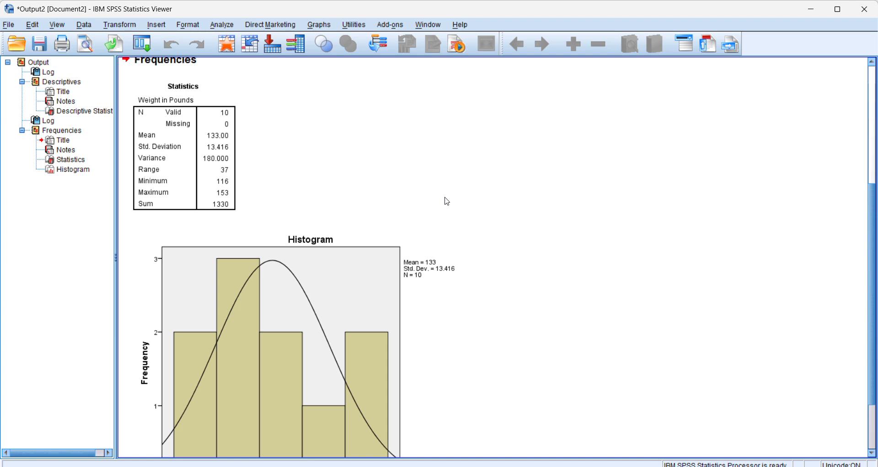
pyautogui.scroll(-2, 600, 212)
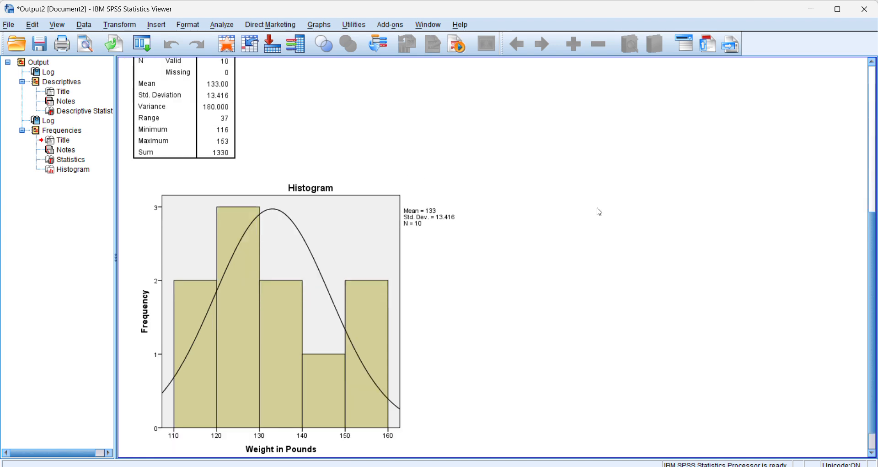
pyautogui.click(466, 238)
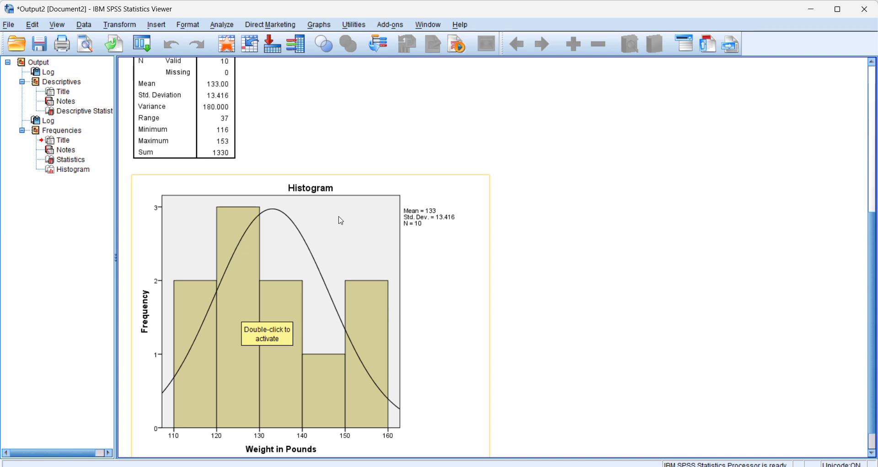
# Step: Switch to PowerPoint and draw a green positively skewed curve over a baseline beside the "positive skew" note
pyautogui.hotkey('alt', 'Tab')
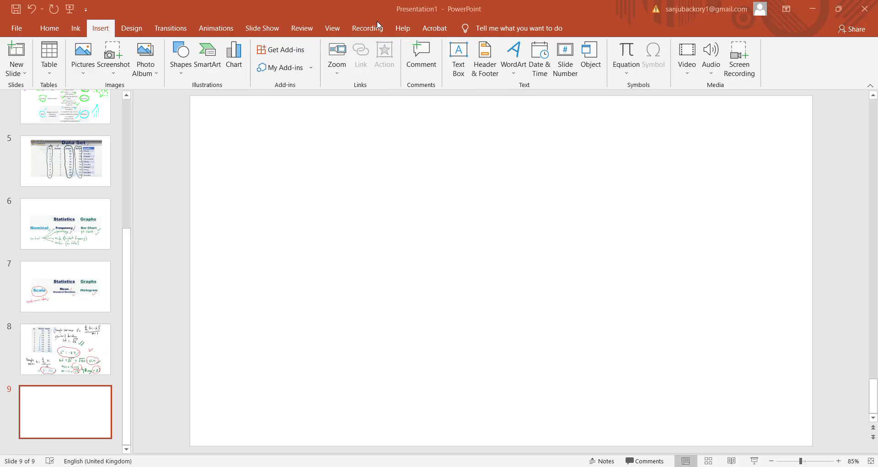
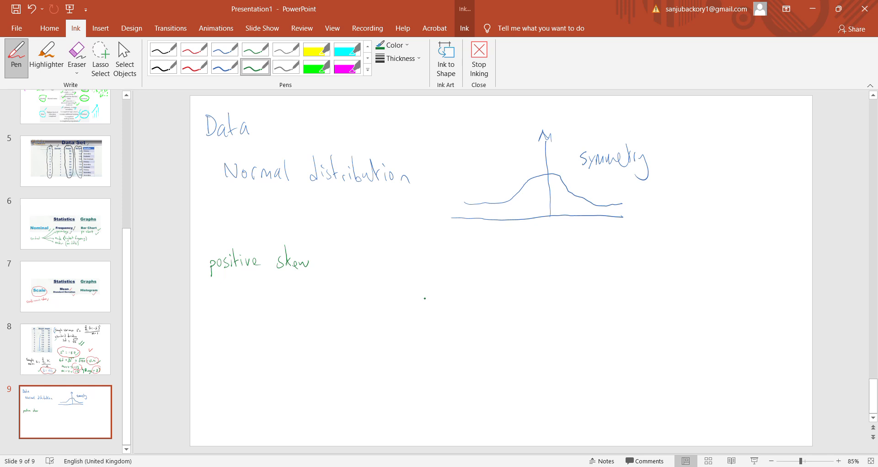
pyautogui.moveTo(435, 292); pyautogui.dragTo(444, 279)
pyautogui.moveTo(480, 282); pyautogui.dragTo(566, 293)
pyautogui.moveTo(424, 308); pyautogui.dragTo(569, 304)
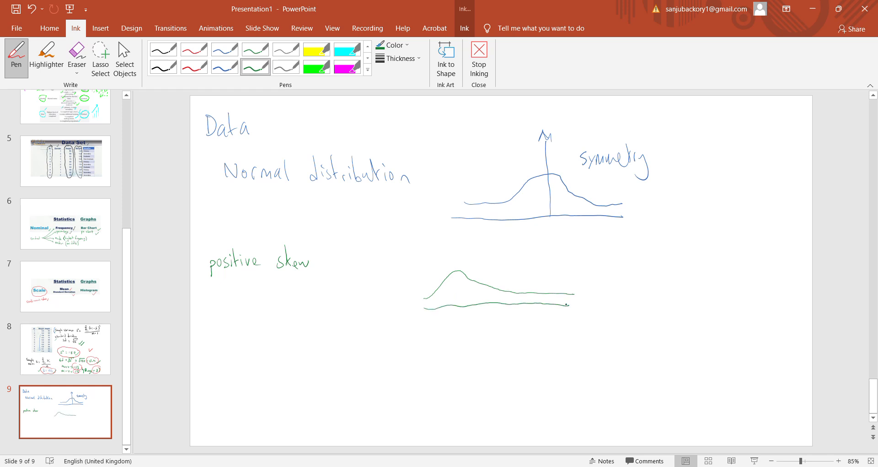
# Step: Mark the positive-skew sketch with a thick vertical divider, a check mark and a pointer to its peak
pyautogui.moveTo(490, 301)
pyautogui.mouseDown()
pyautogui.moveTo(490, 260)
pyautogui.moveTo(488, 298)
pyautogui.mouseUp()
pyautogui.moveTo(607, 300); pyautogui.dragTo(632, 292)
pyautogui.moveTo(466, 249); pyautogui.dragTo(463, 274)
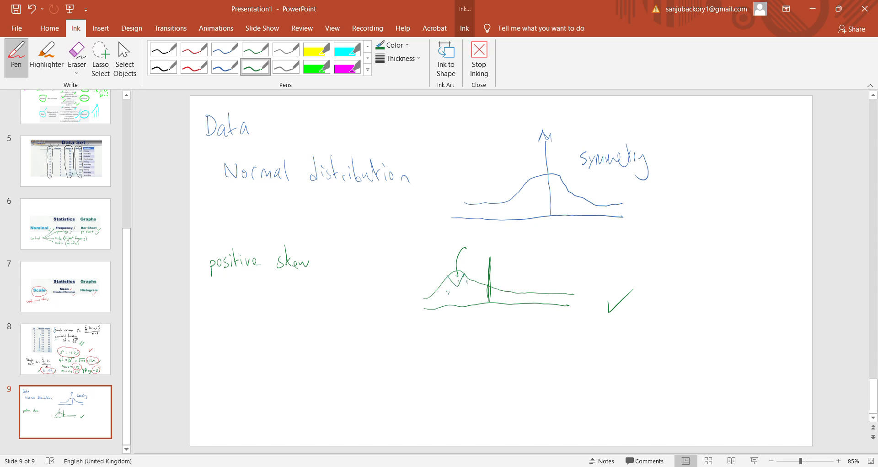
# Step: Trace the long right end of the positive-skew curve and label it "tail"
pyautogui.moveTo(520, 294); pyautogui.dragTo(592, 294)
pyautogui.moveTo(561, 270); pyautogui.dragTo(573, 286)
pyautogui.moveTo(577, 279); pyautogui.dragTo(577, 287)
pyautogui.click(577, 274)
pyautogui.moveTo(582, 267); pyautogui.dragTo(583, 285)
# Step: Handwrite "negative skew" in green below the positive skew note
pyautogui.moveTo(206, 361)
pyautogui.mouseDown()
pyautogui.moveTo(242, 355)
pyautogui.moveTo(250, 336)
pyautogui.mouseUp()
pyautogui.moveTo(245, 347); pyautogui.dragTo(269, 344)
pyautogui.moveTo(273, 348); pyautogui.dragTo(301, 355)
pyautogui.moveTo(310, 342)
pyautogui.mouseDown()
pyautogui.moveTo(311, 355)
pyautogui.moveTo(334, 341)
pyautogui.mouseUp()
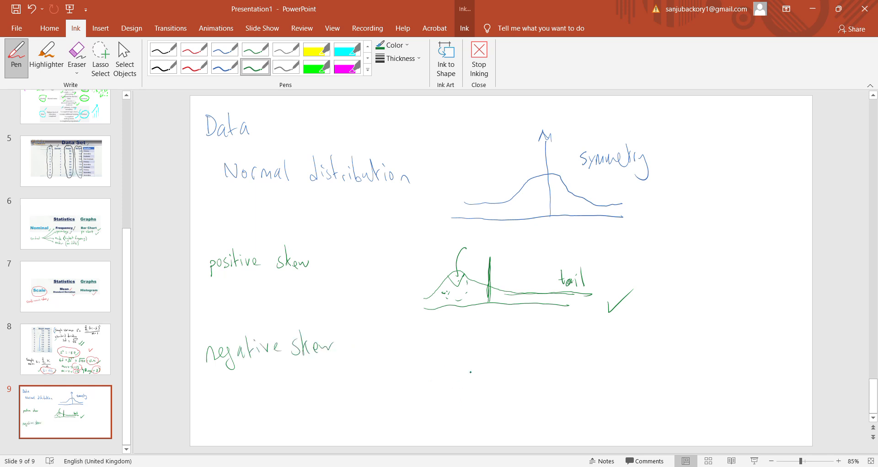
# Step: Draw a negatively skewed curve over a baseline with a vertical divider, and label its left end "tail"
pyautogui.moveTo(397, 385)
pyautogui.mouseDown()
pyautogui.moveTo(476, 376)
pyautogui.moveTo(512, 352)
pyautogui.moveTo(579, 381)
pyautogui.mouseUp()
pyautogui.moveTo(386, 398); pyautogui.dragTo(567, 396)
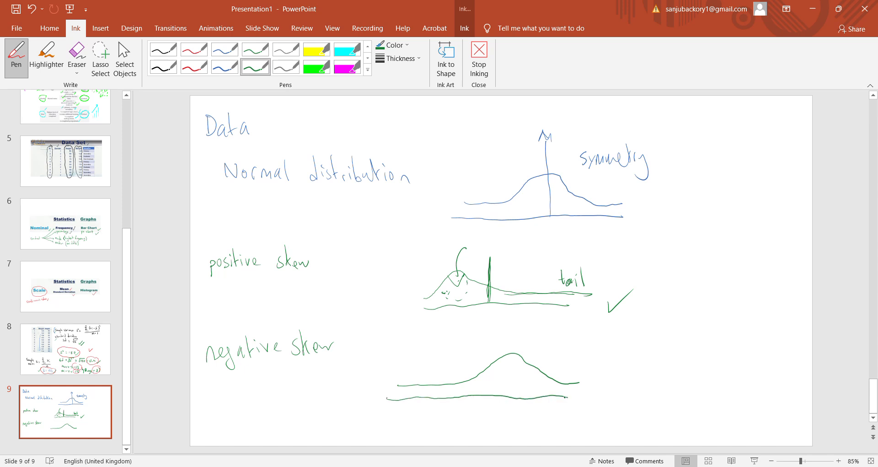
pyautogui.moveTo(481, 397); pyautogui.dragTo(481, 346)
pyautogui.moveTo(400, 360)
pyautogui.mouseDown()
pyautogui.moveTo(414, 384)
pyautogui.moveTo(420, 377)
pyautogui.mouseUp()
pyautogui.moveTo(398, 342)
pyautogui.mouseDown()
pyautogui.moveTo(403, 360)
pyautogui.moveTo(418, 359)
pyautogui.mouseUp()
pyautogui.moveTo(421, 342); pyautogui.dragTo(424, 359)
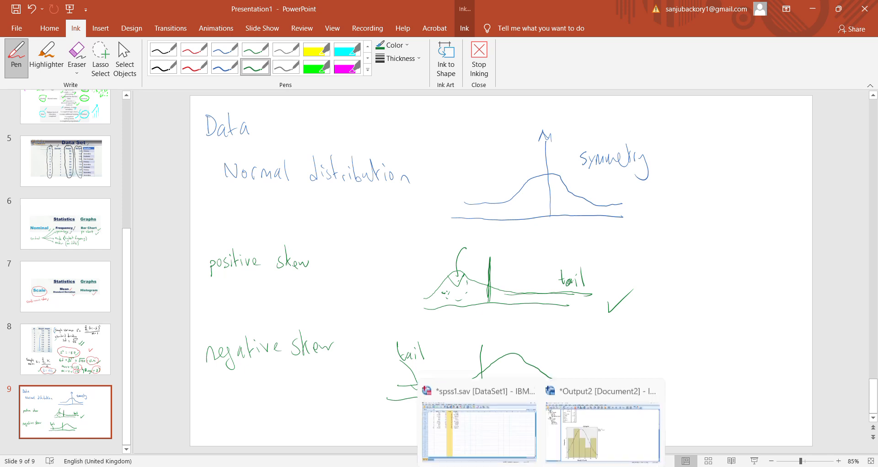
# Step: Switch back to the SPSS output and examine the weight histogram's shape and the Frequencies statistics table
pyautogui.click(604, 426)
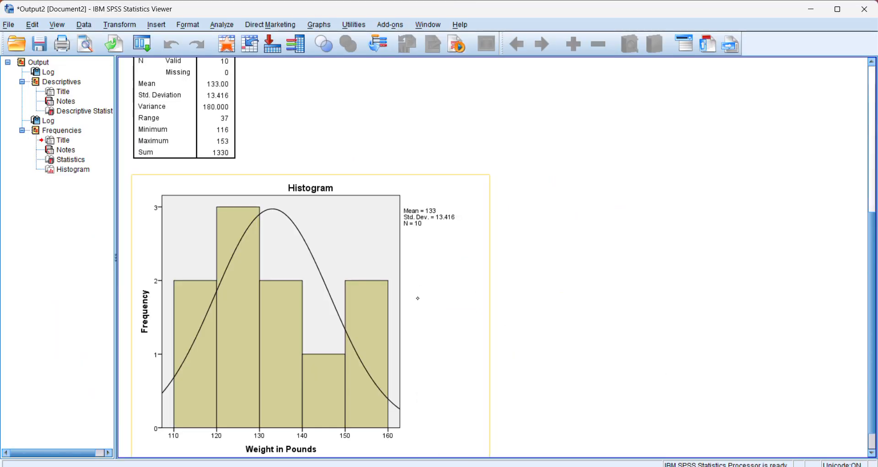
pyautogui.scroll(-1, 278, 201)
pyautogui.click(280, 221)
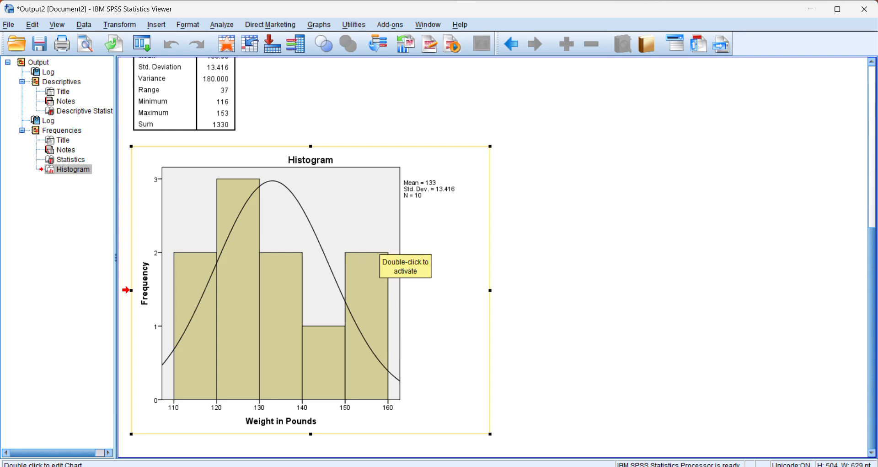
pyautogui.scroll(2, 570, 286)
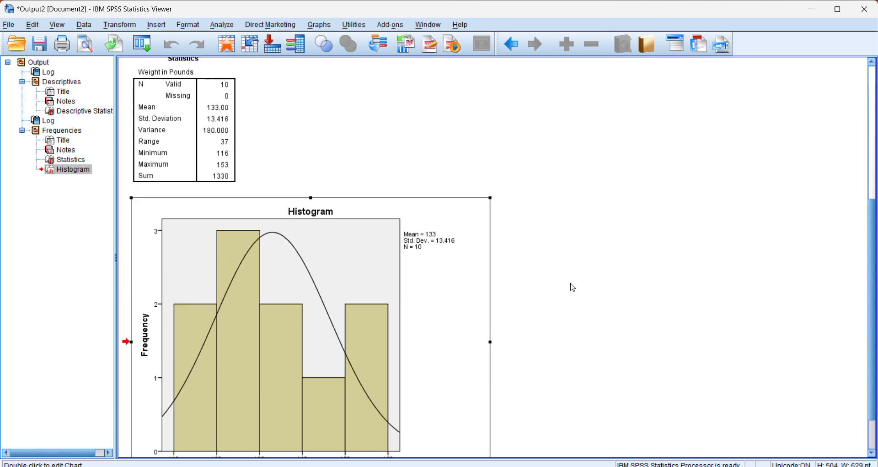
pyautogui.scroll(2, 527, 275)
pyautogui.click(191, 138)
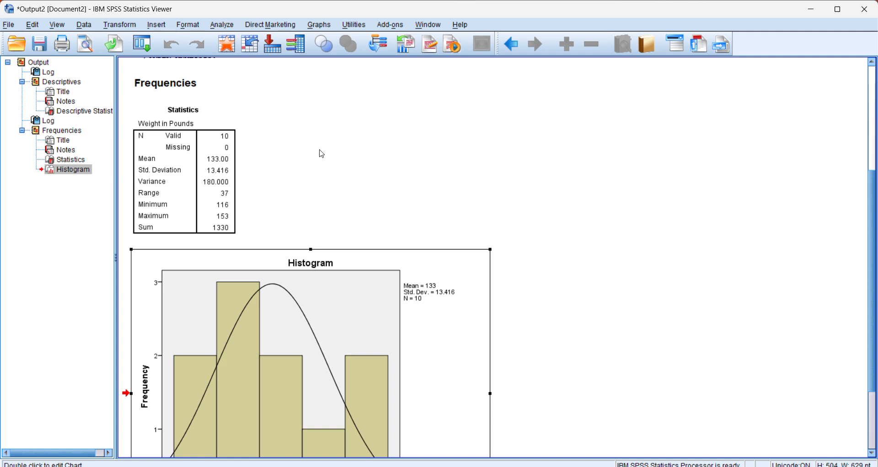
# Step: Switch to the spss1.sav data editor and select the Height column
pyautogui.click(220, 28)
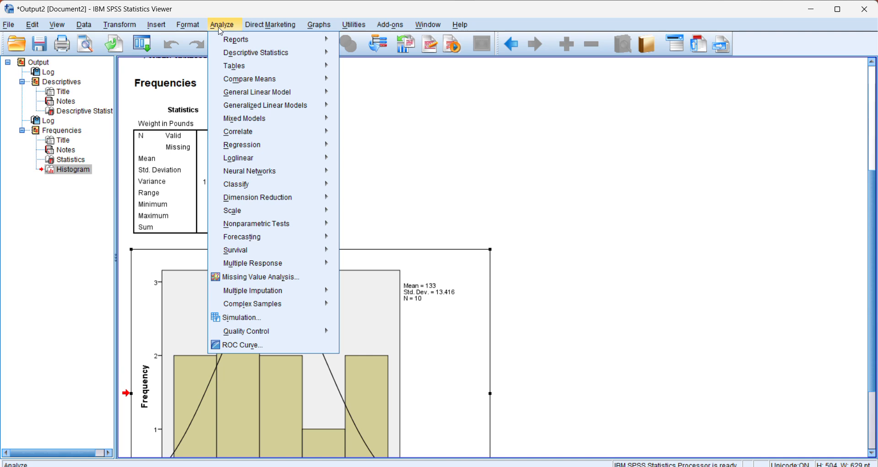
pyautogui.moveTo(542, 466)
pyautogui.click(479, 416)
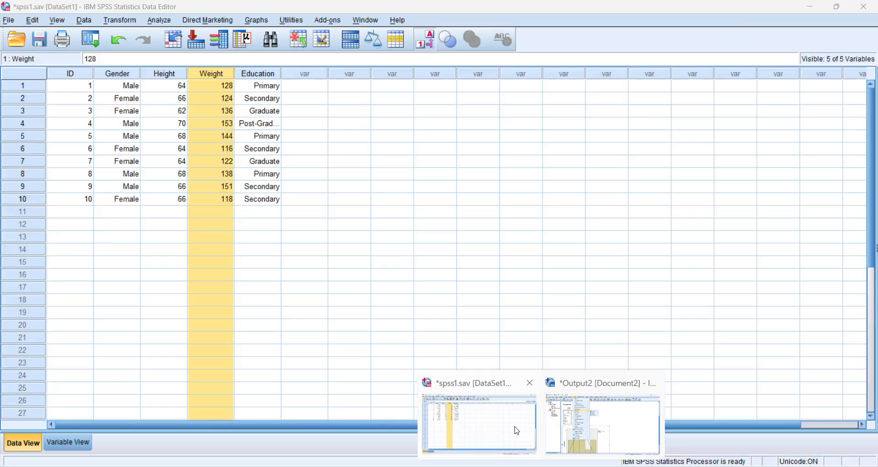
pyautogui.click(170, 75)
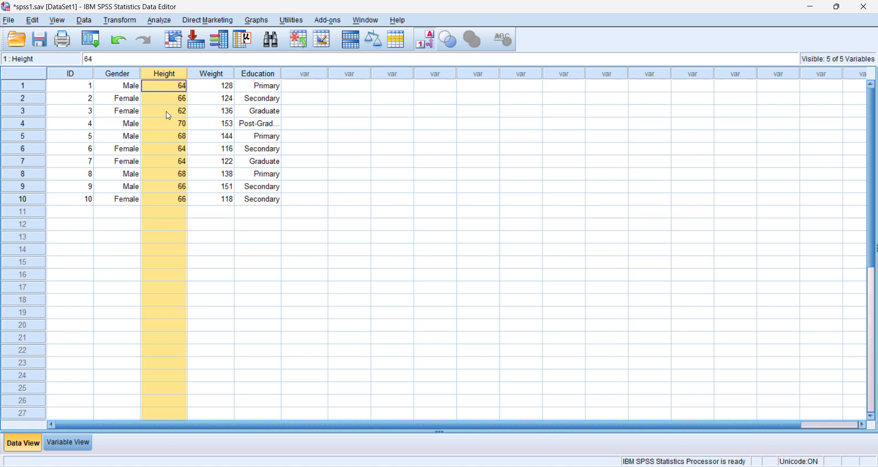
# Step: Start a Frequencies analysis and replace Weight in Pounds with Height in Inches as the variable to analyze
pyautogui.click(163, 20)
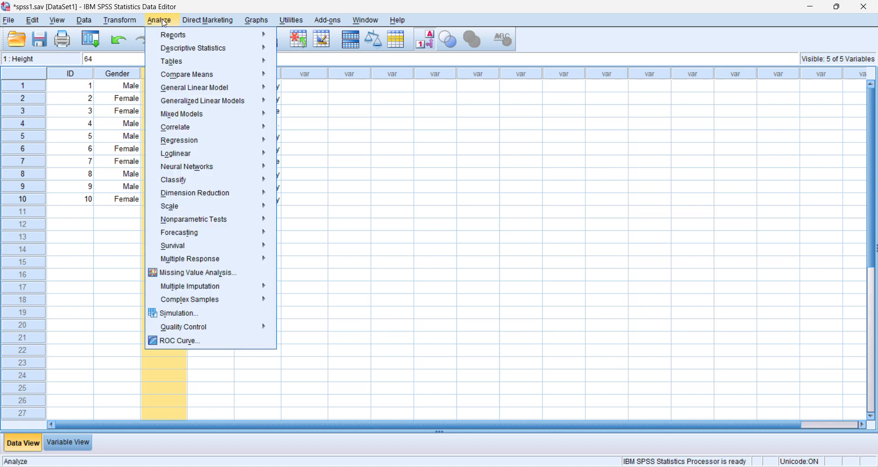
pyautogui.moveTo(213, 49)
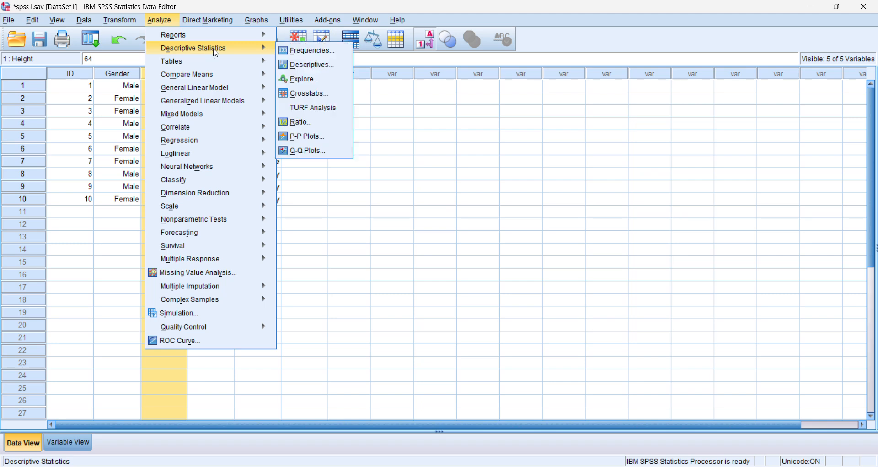
pyautogui.click(298, 50)
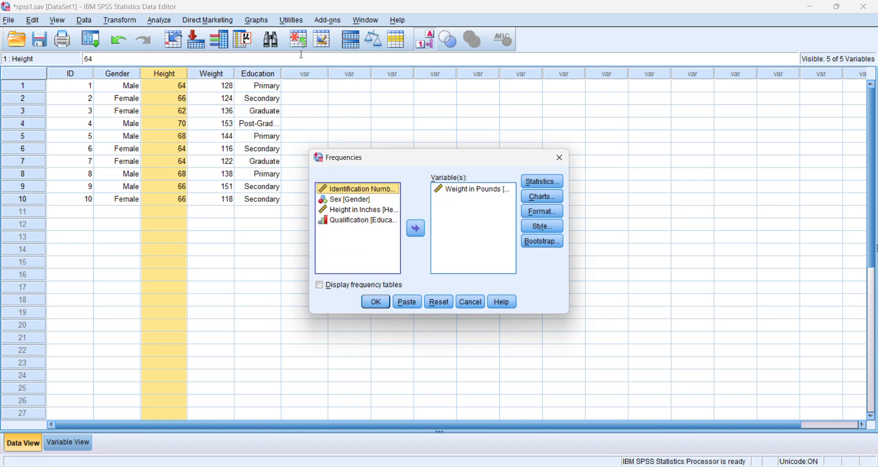
pyautogui.click(448, 188)
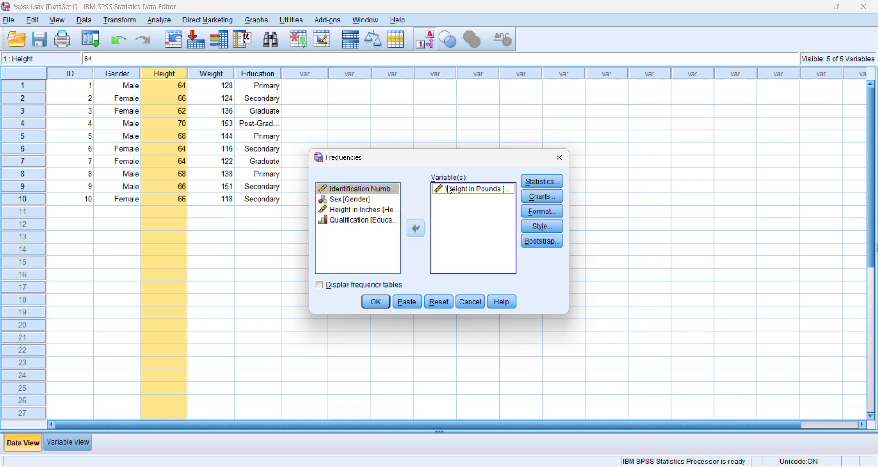
pyautogui.click(416, 231)
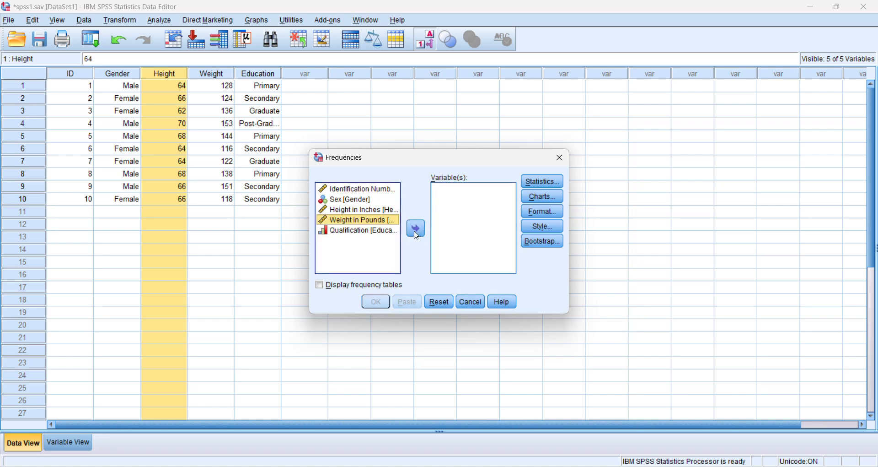
pyautogui.click(364, 212)
pyautogui.click(417, 228)
# Step: Exclude the sum from the requested statistics and run the Frequencies analysis for Height
pyautogui.click(522, 187)
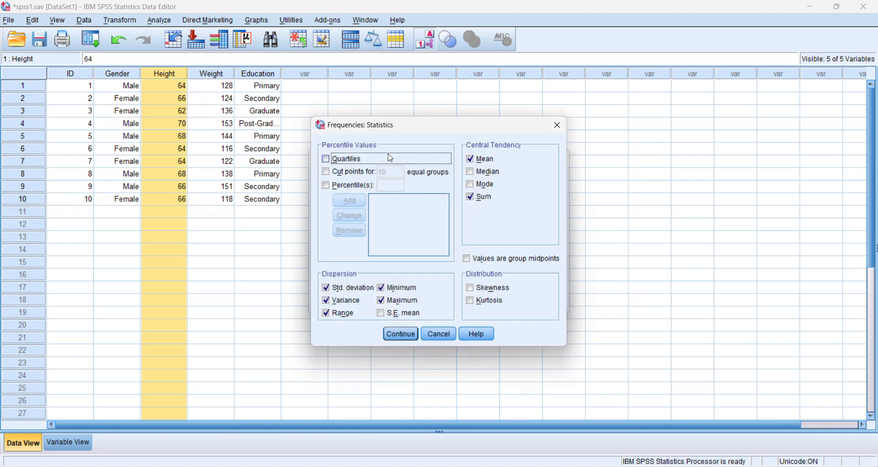
pyautogui.click(481, 201)
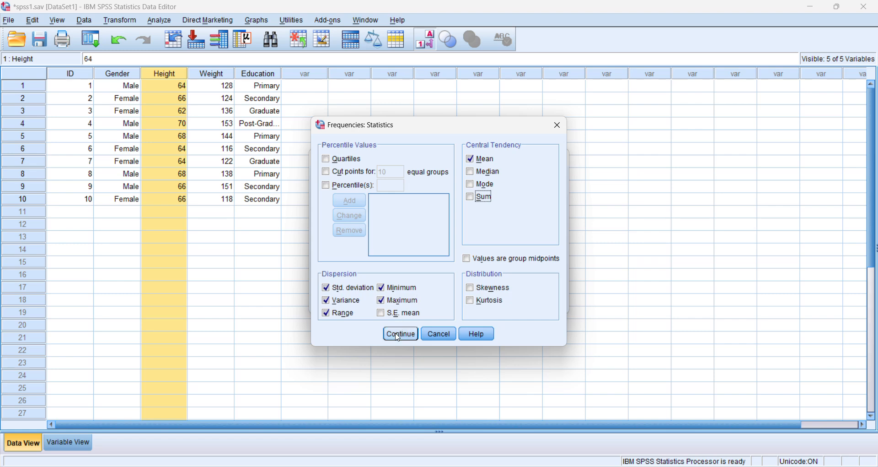
pyautogui.click(399, 336)
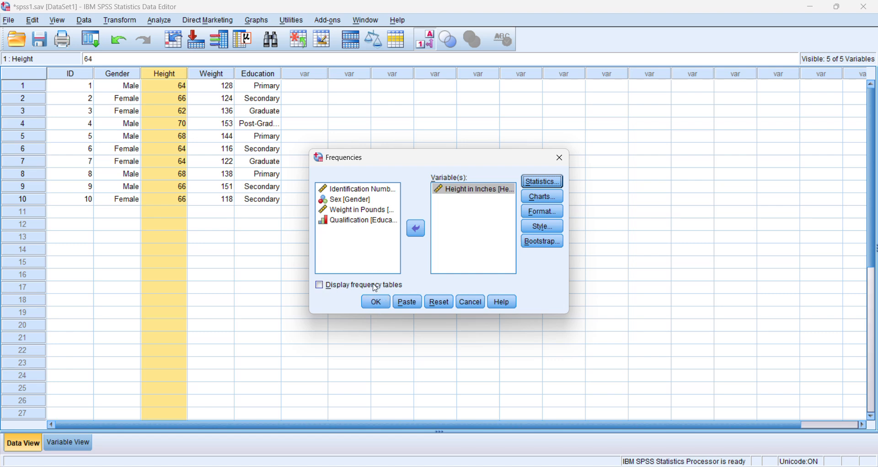
pyautogui.click(377, 305)
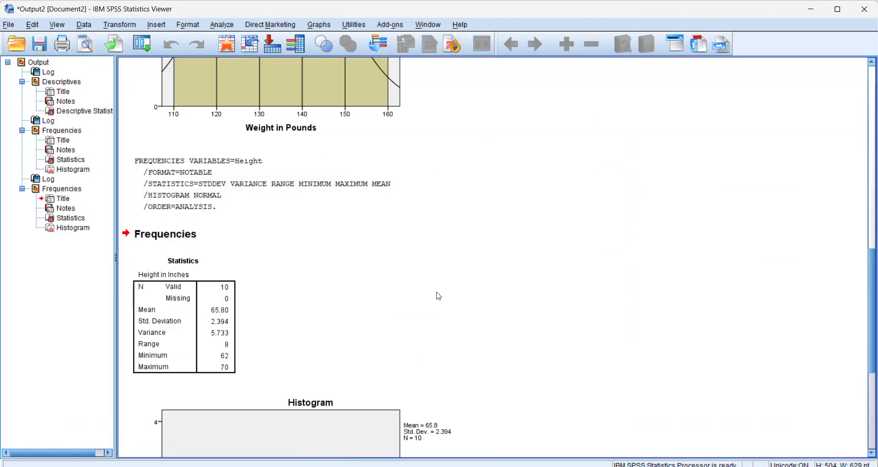
# Step: Examine the Height in Inches statistics table and the shape of its histogram against the normal curve
pyautogui.scroll(-5, 439, 296)
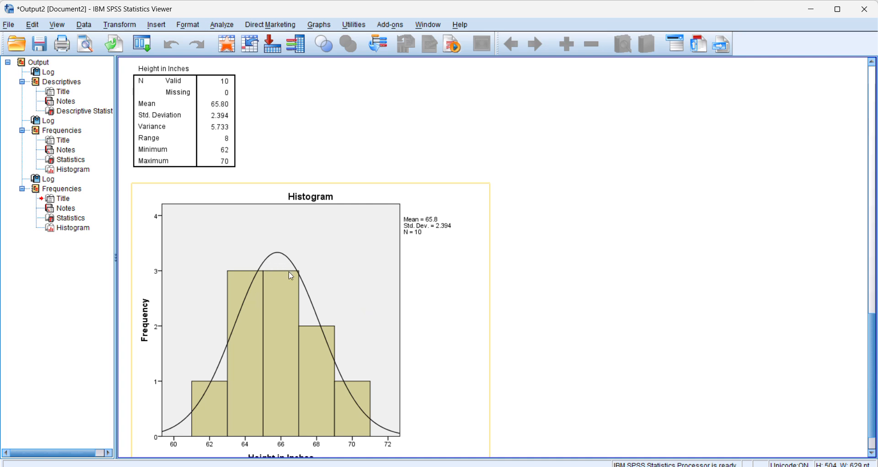
pyautogui.scroll(-1, 315, 330)
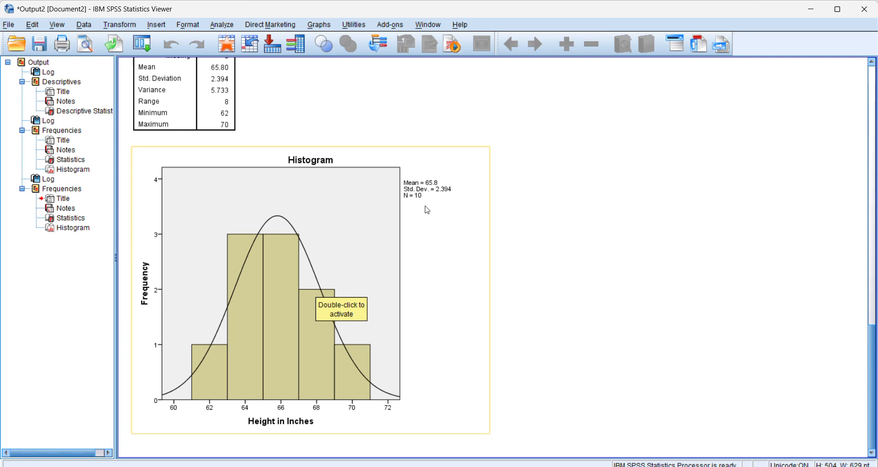
pyautogui.scroll(3, 427, 210)
pyautogui.scroll(-2, 427, 210)
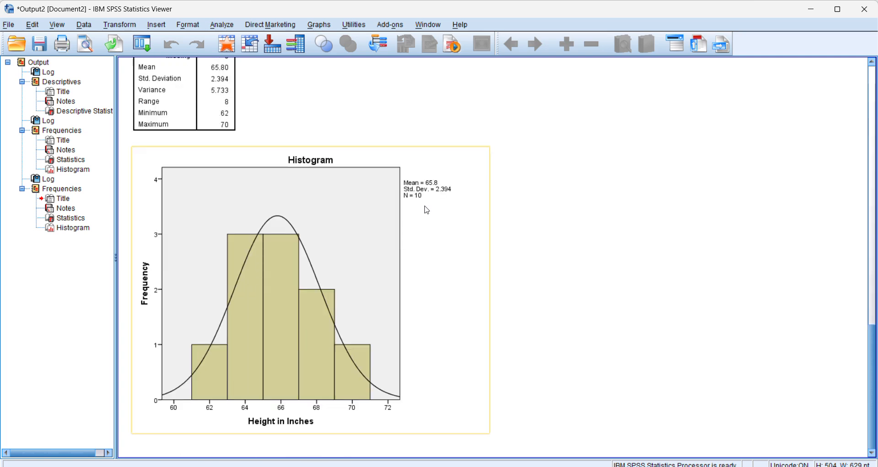
pyautogui.scroll(1, 360, 248)
pyautogui.scroll(1, 361, 248)
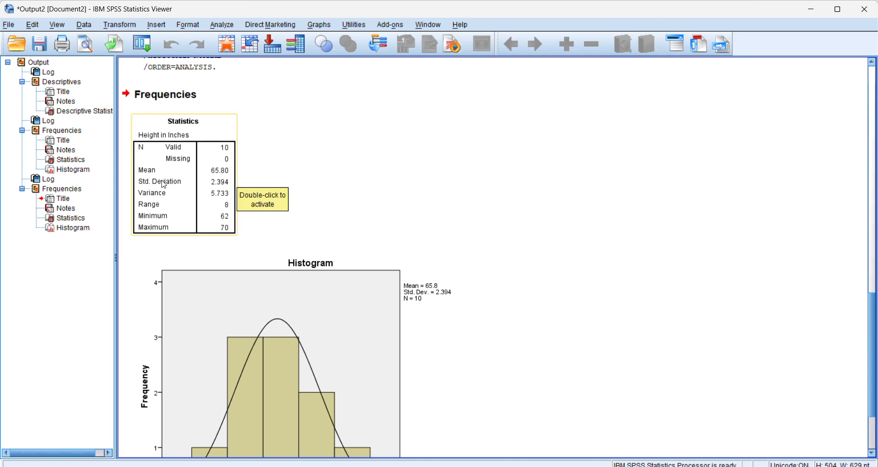
pyautogui.scroll(-2, 285, 165)
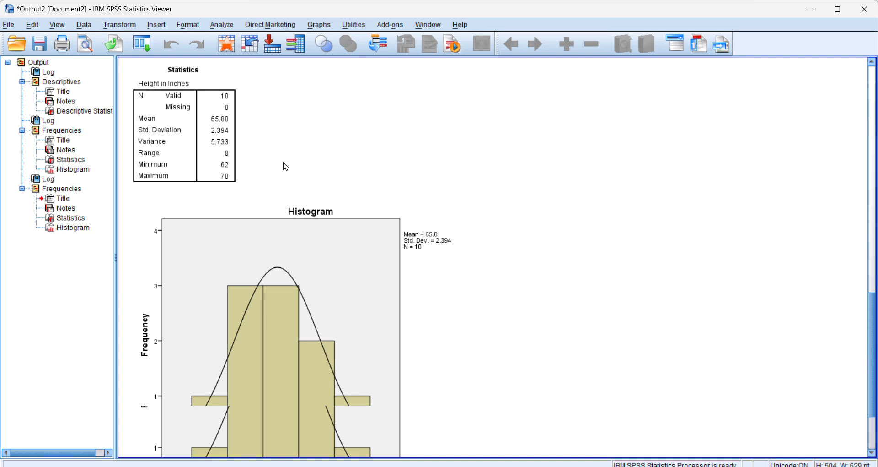
pyautogui.scroll(-2, 285, 166)
pyautogui.click(286, 166)
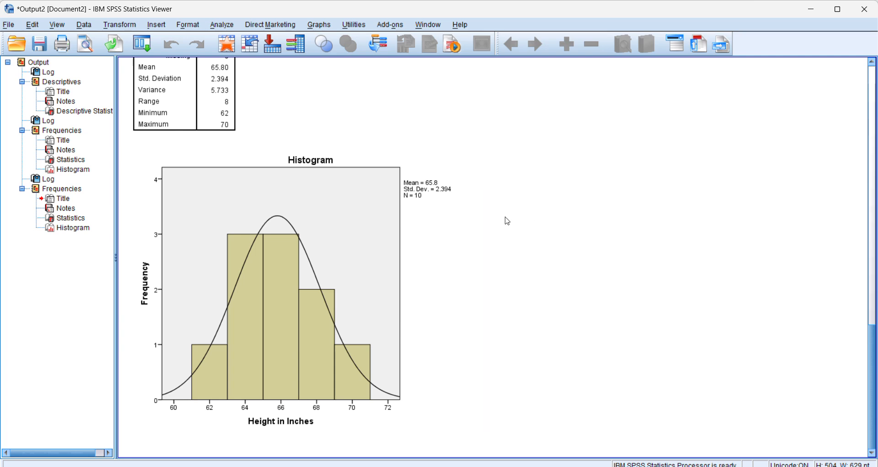
# Step: Open the Height in Inches histogram in the Chart Editor
pyautogui.click(369, 243)
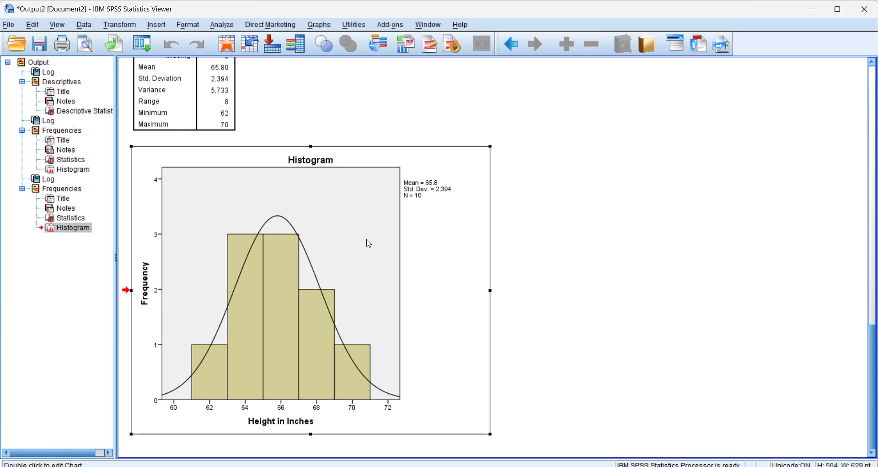
pyautogui.doubleClick(370, 243)
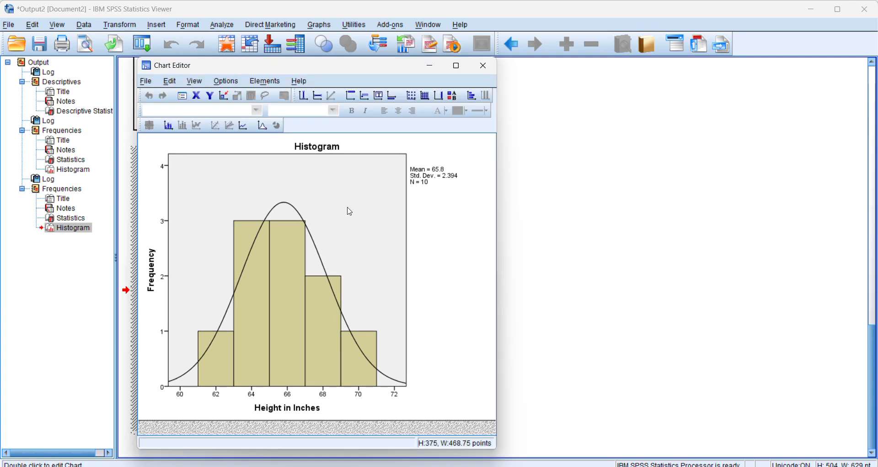